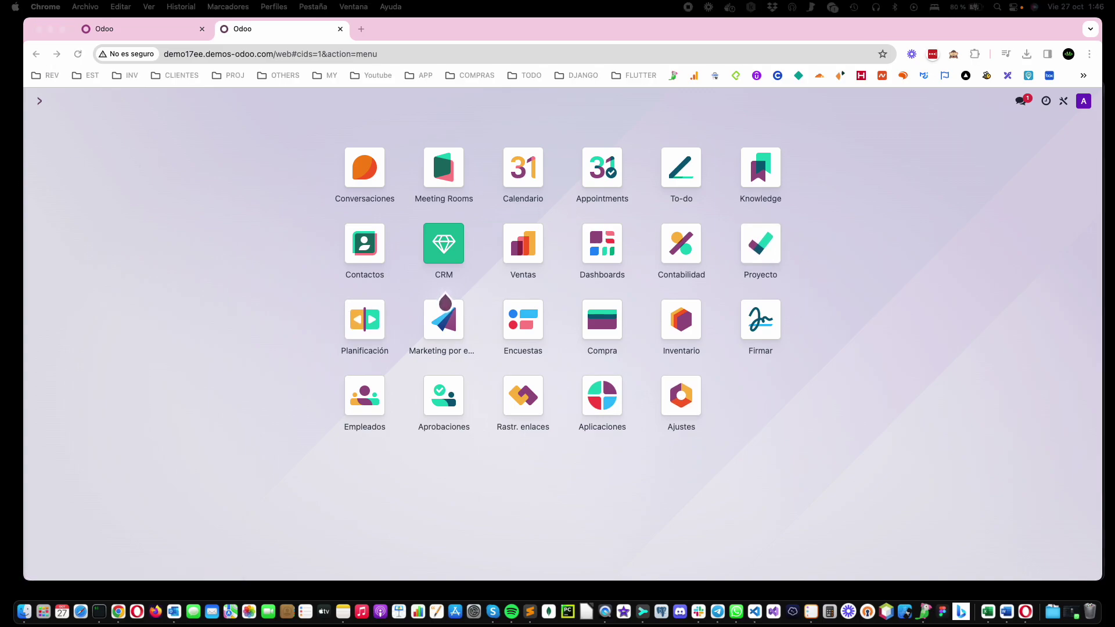
Compare the app home screen of the demo.bim20.com database with the one in demo17ee.demos-odoo.com.
left_click(159, 30)
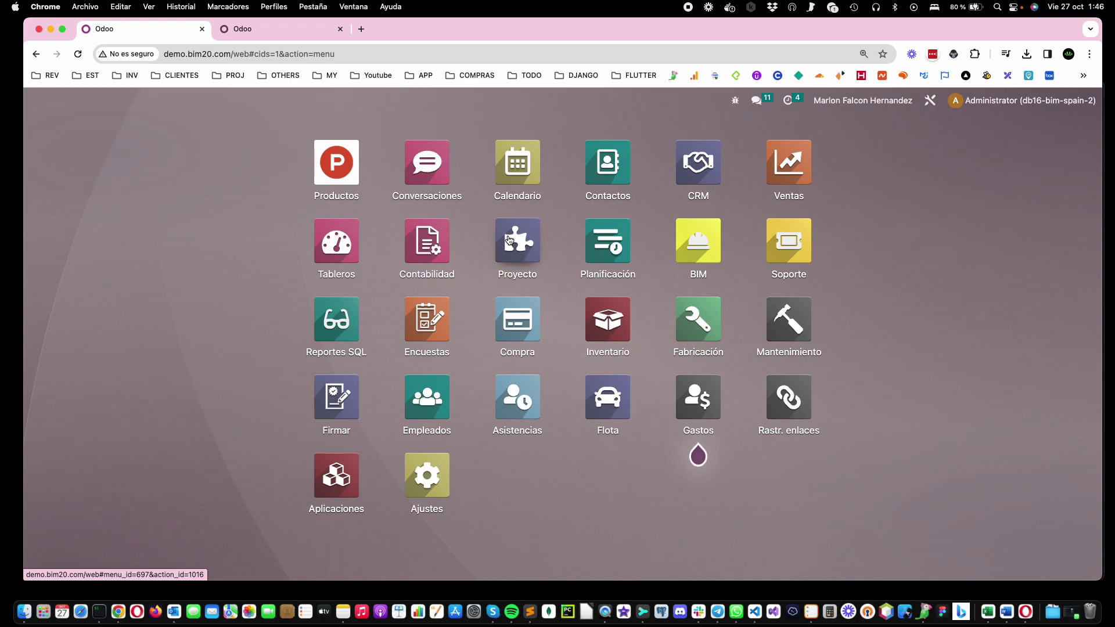
left_click(274, 32)
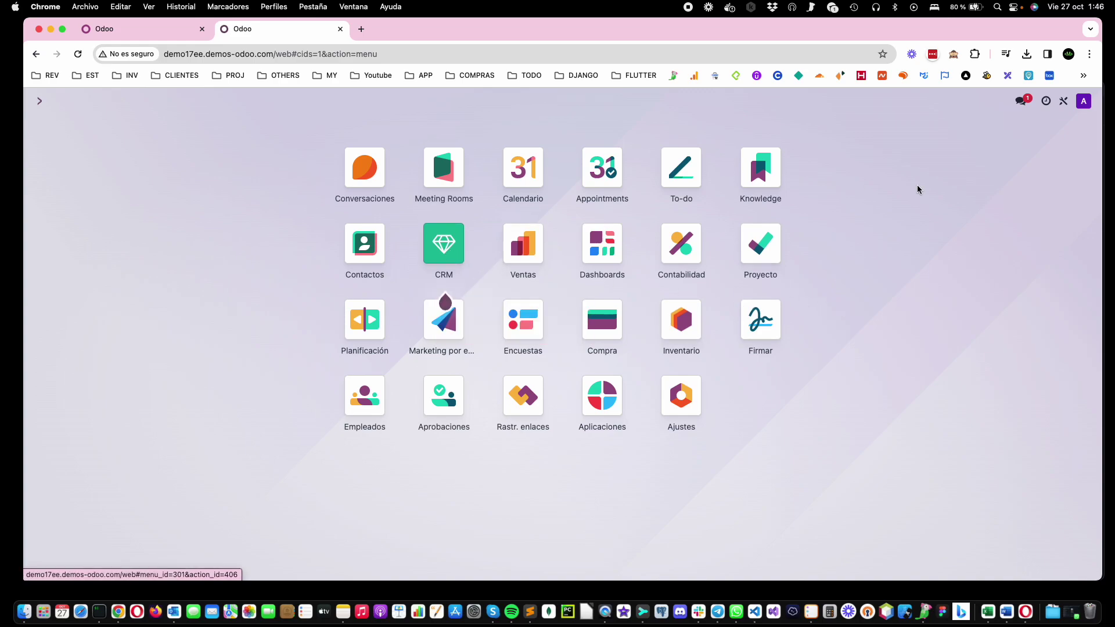
Customize the CRM app icon with a white lightning bolt on a red background, and leave the customization mode.
left_click(1064, 104)
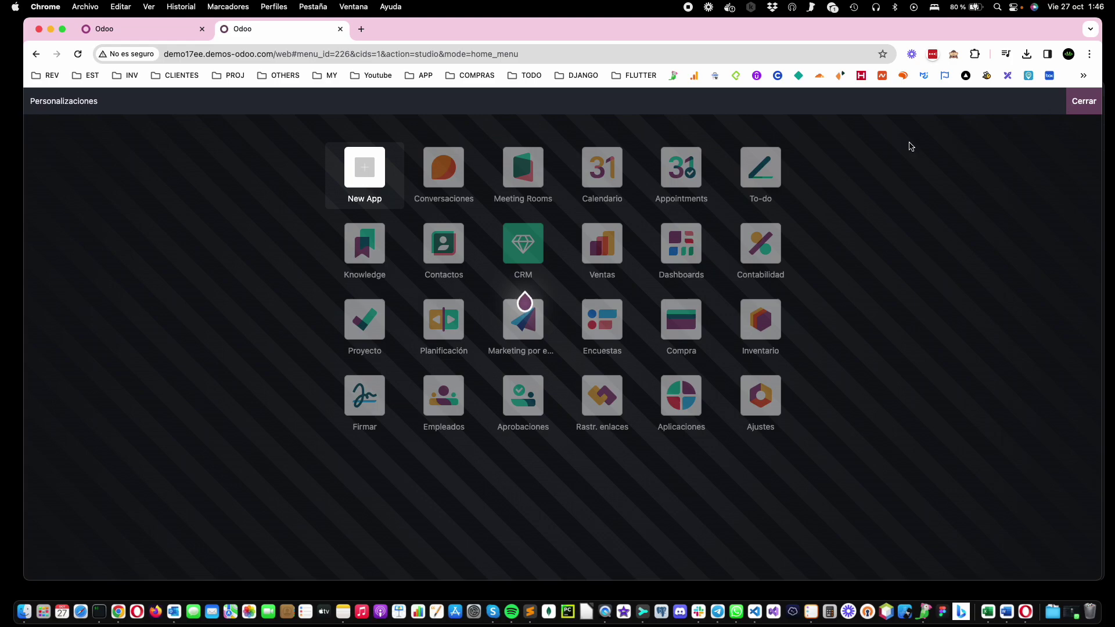
left_click(542, 222)
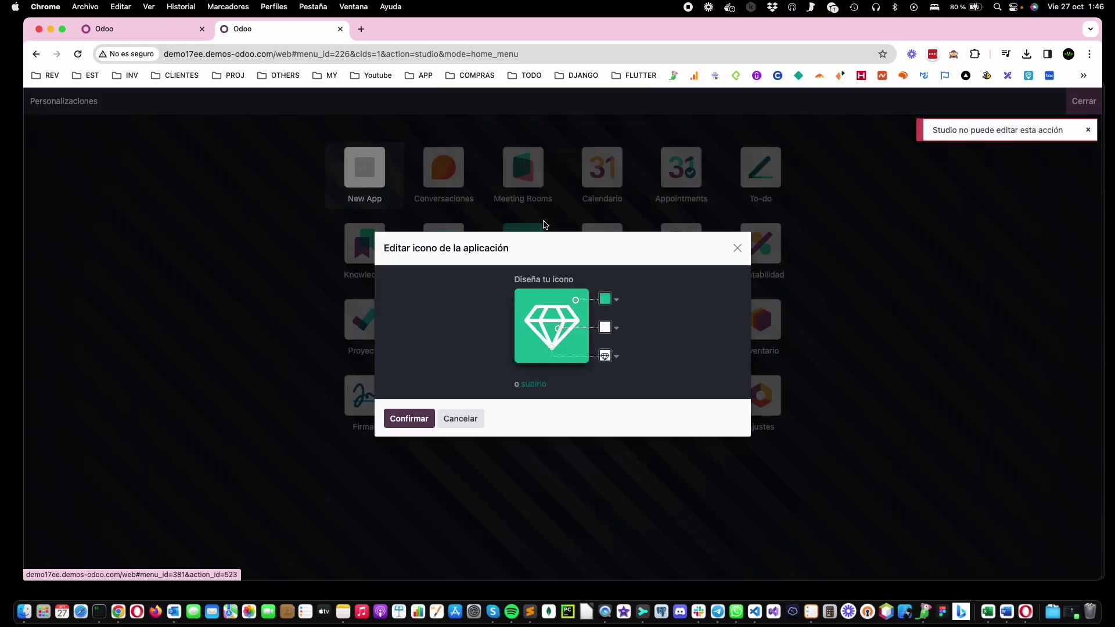
left_click(607, 356)
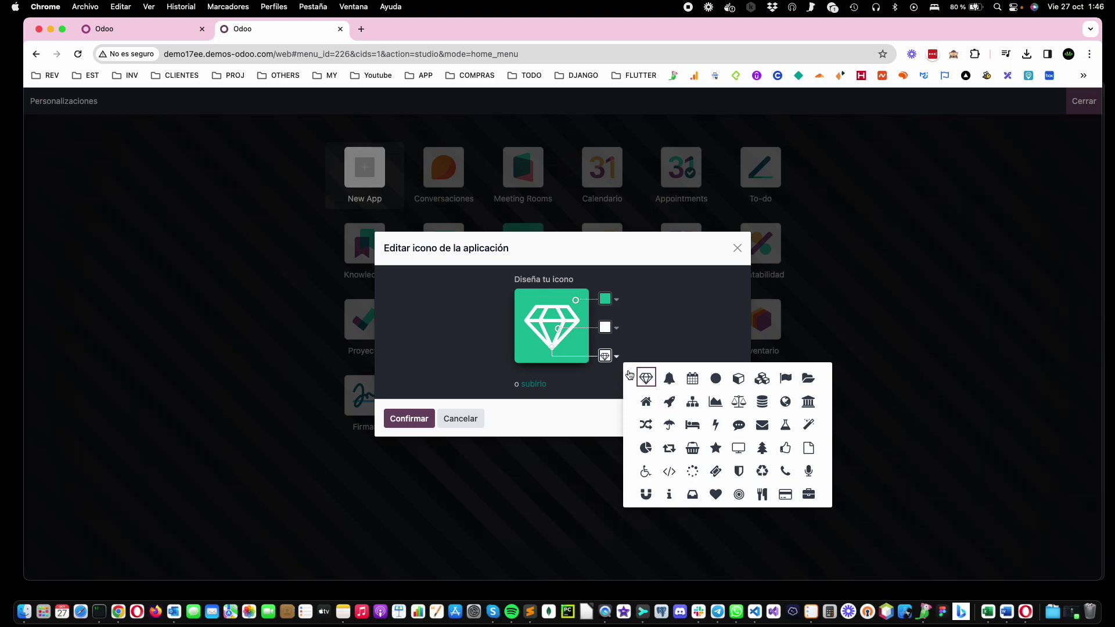
left_click(632, 376)
left_click(606, 356)
left_click(715, 425)
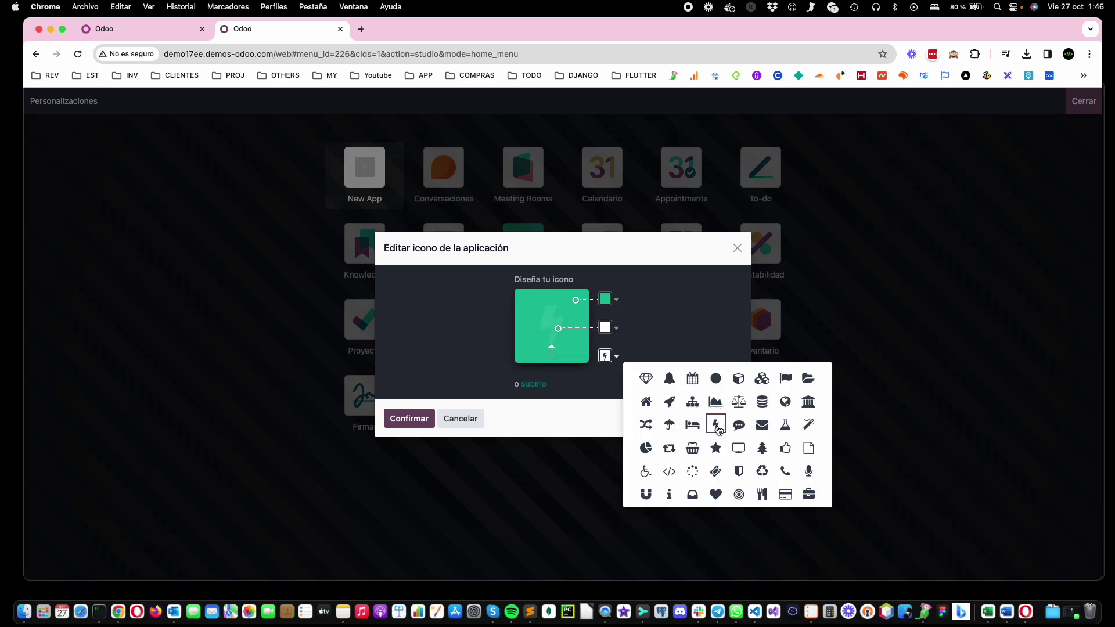
left_click(605, 300)
left_click(662, 338)
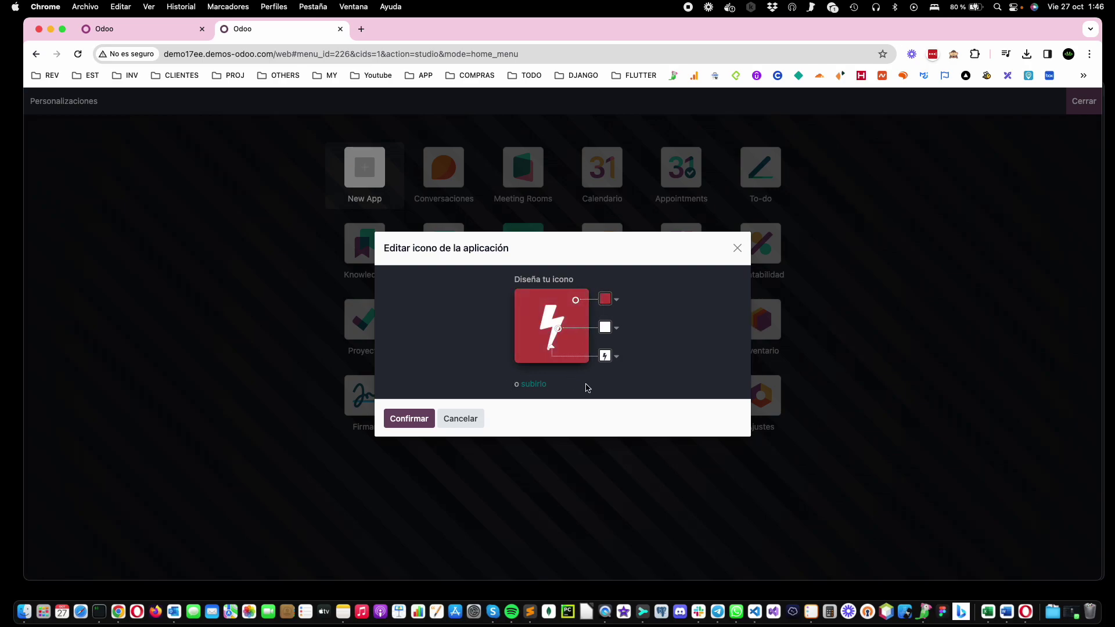
left_click(410, 419)
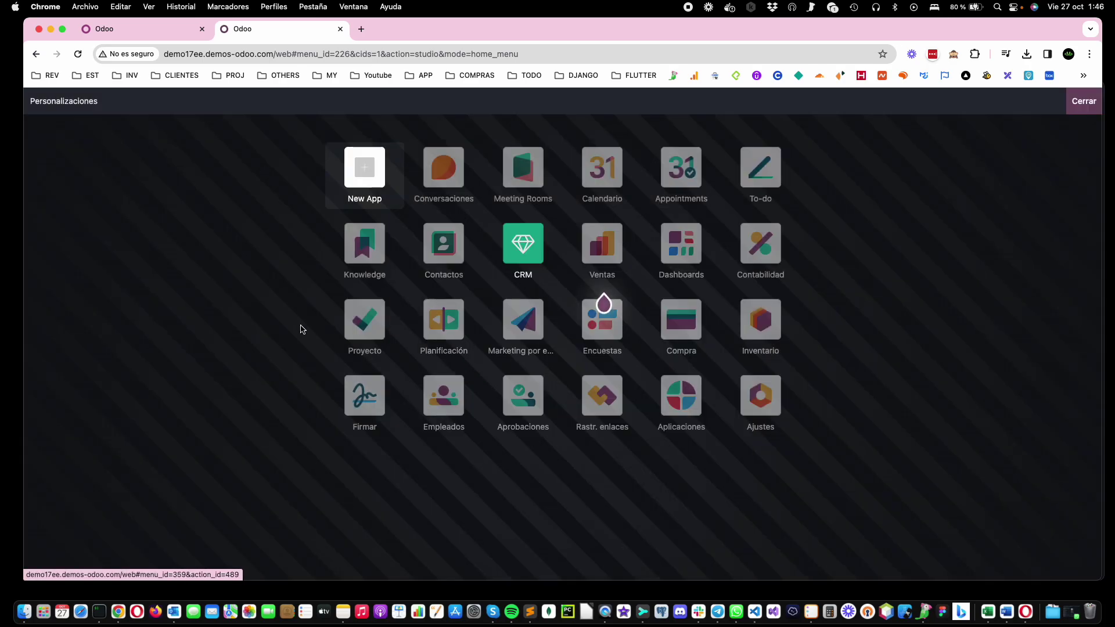
left_click(1084, 102)
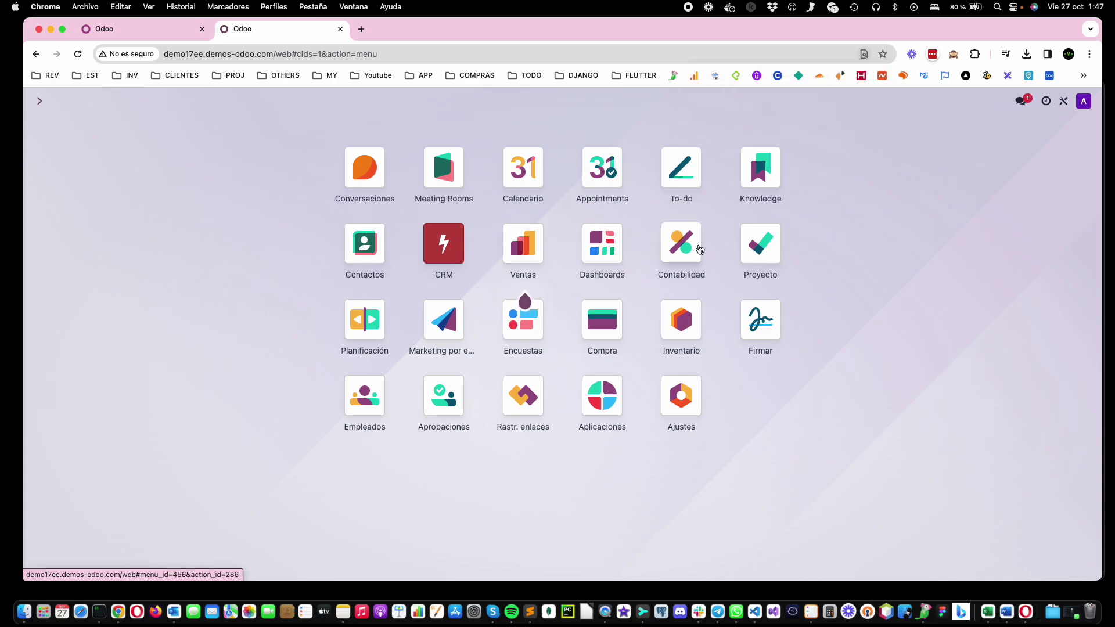
Visit the Contactos app, and open the product list of the Ventas app.
left_click(360, 257)
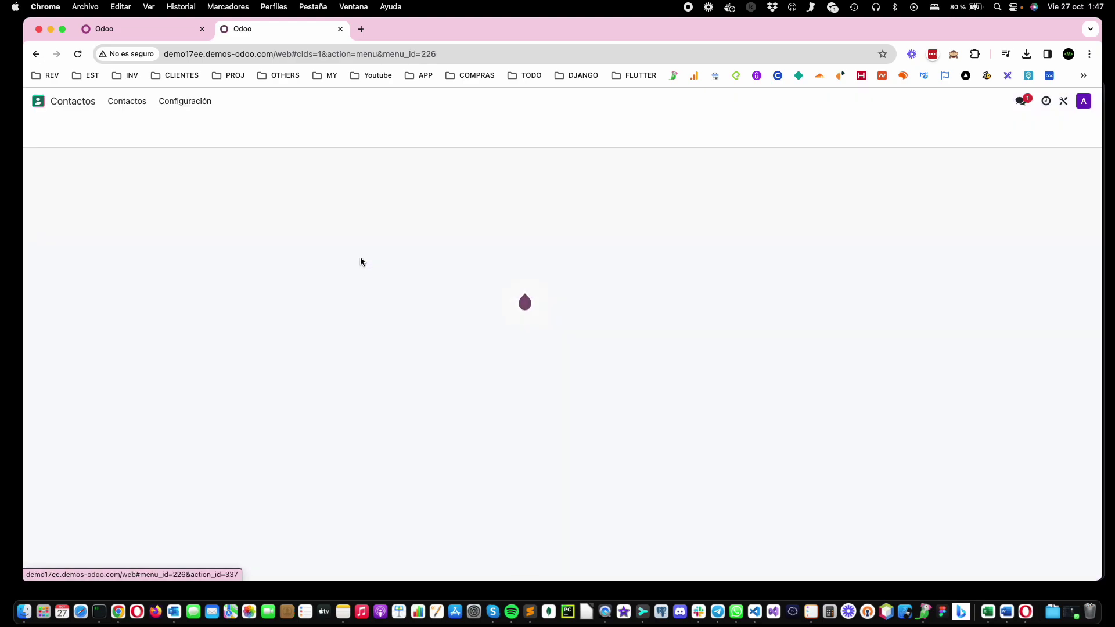
left_click(37, 101)
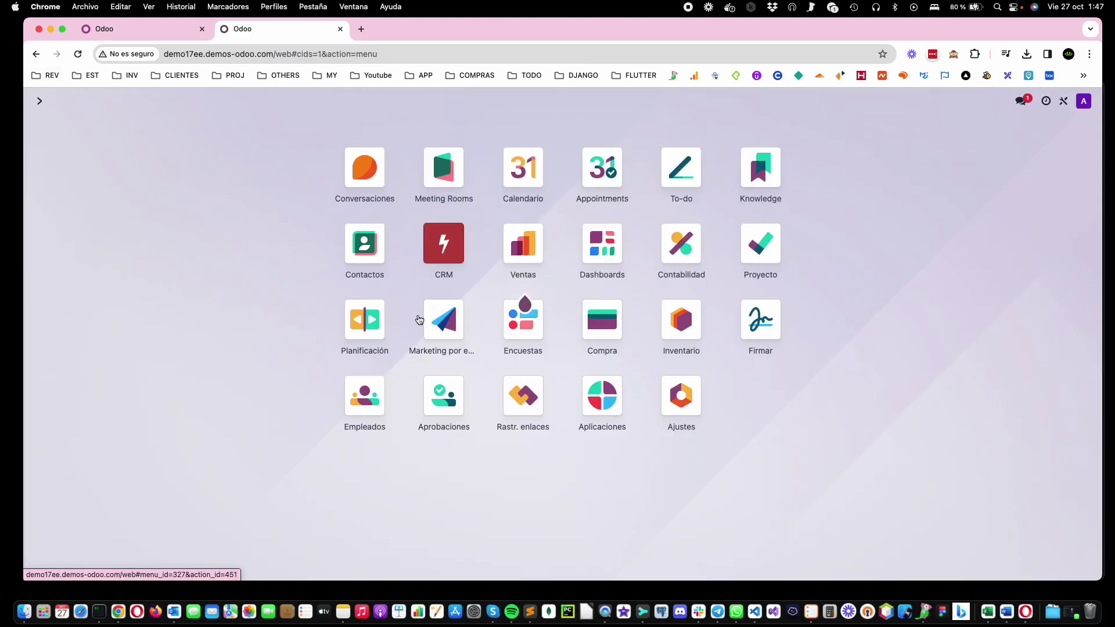
left_click(519, 256)
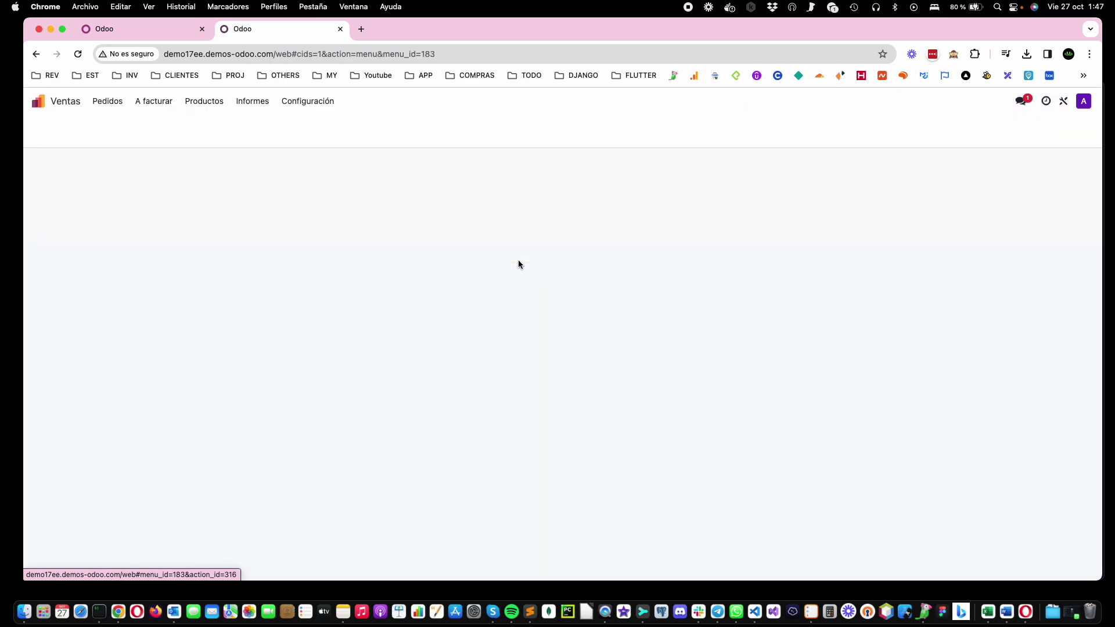
left_click(208, 108)
left_click(208, 120)
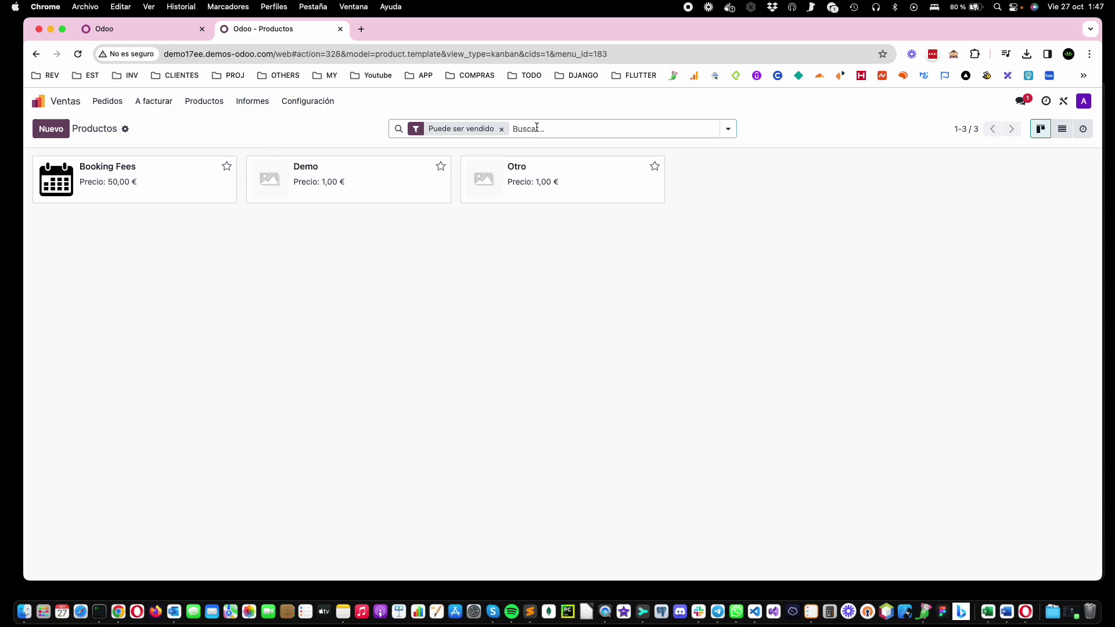
Look at the search options and filter the sellable products by Producto "Demo".
left_click(730, 133)
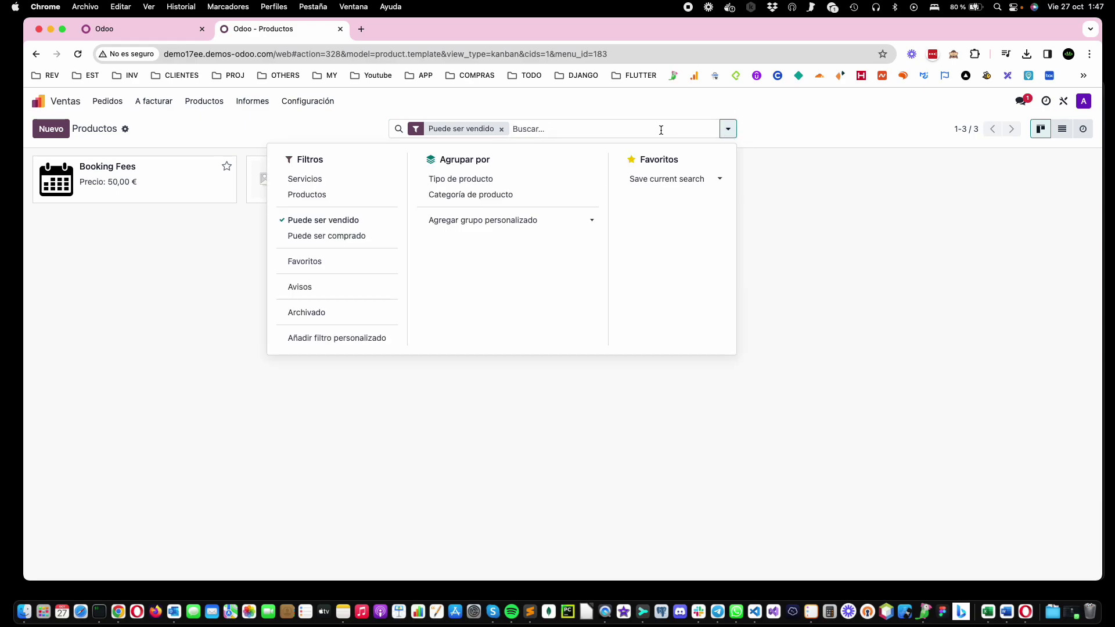
left_click(642, 123)
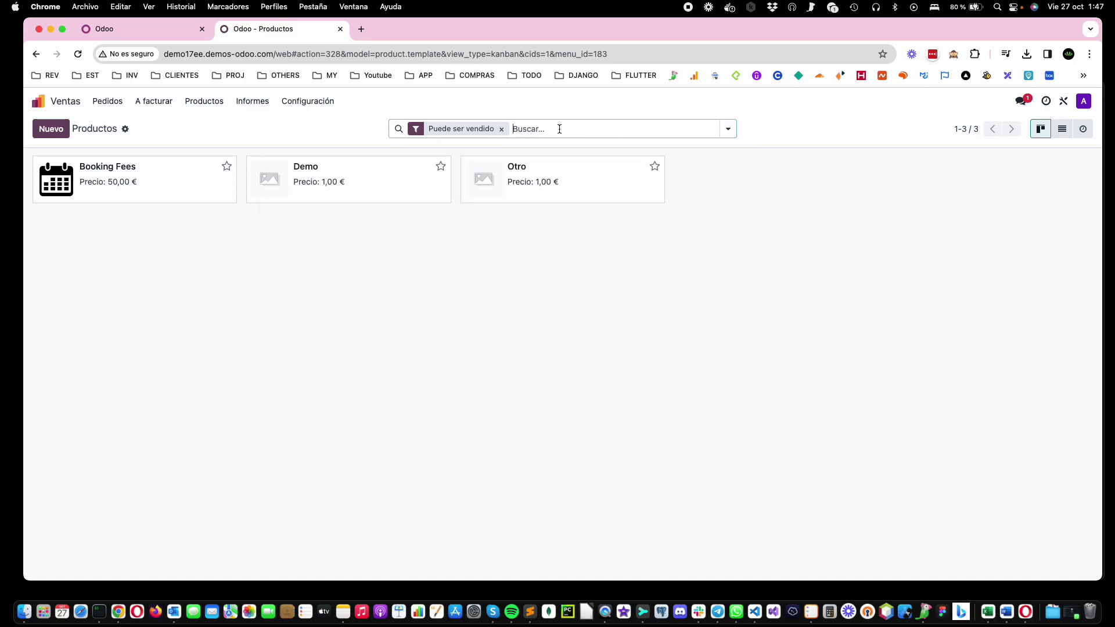
type("Demo")
left_click(502, 154)
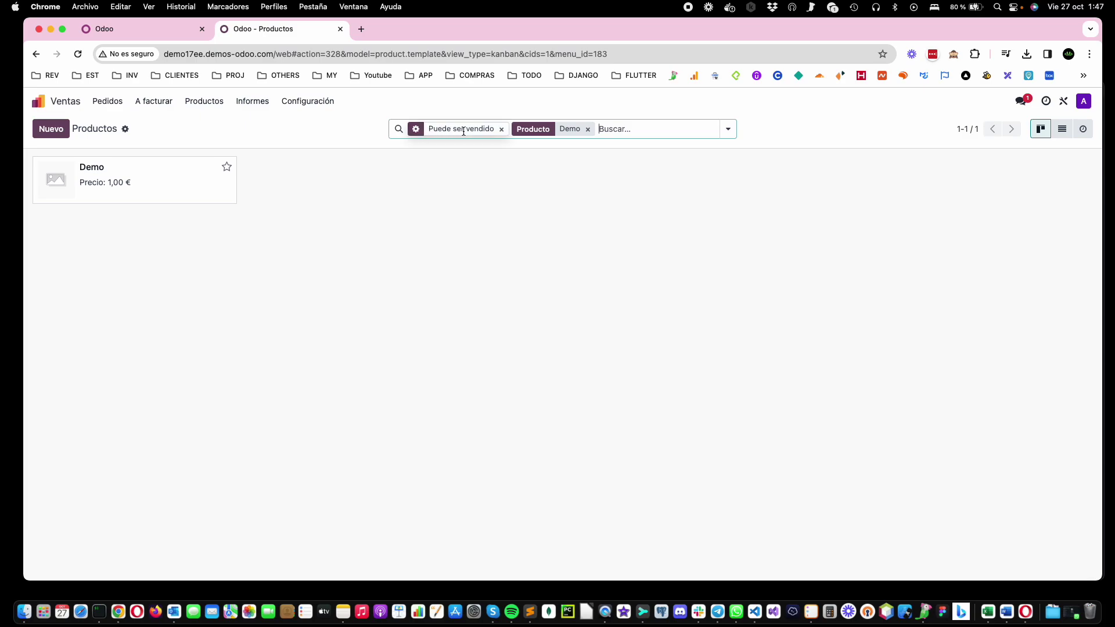
Add a new rule to the Producto "Demo" search condition and browse the fields available for it.
left_click(534, 130)
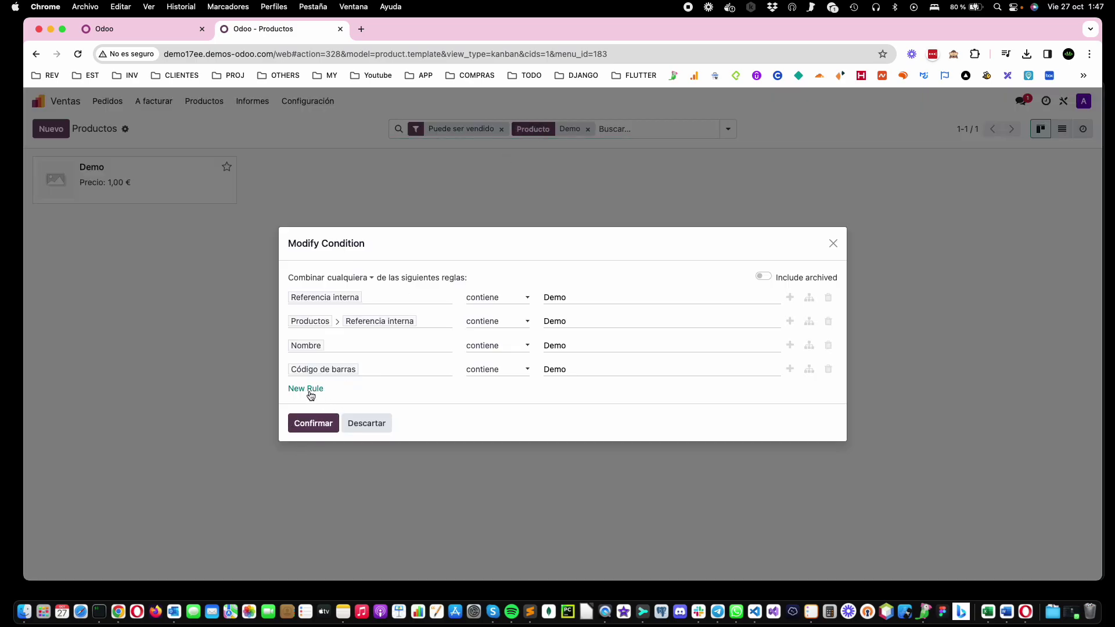
left_click(310, 395)
left_click(324, 385)
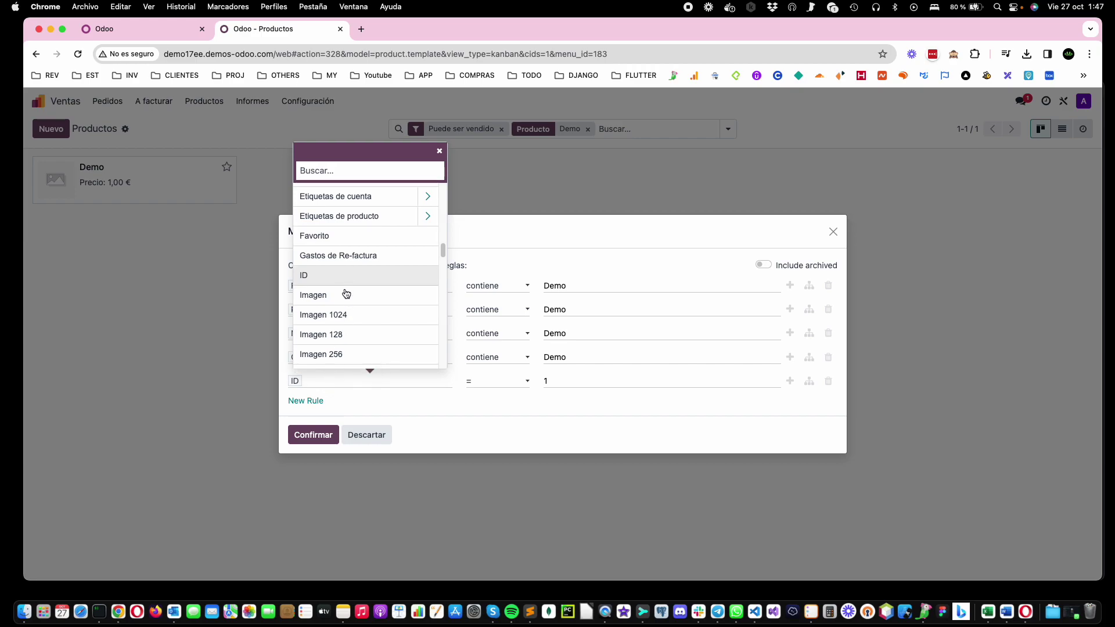
scroll(347, 293, "down", 6)
scroll(347, 294, "down", 5)
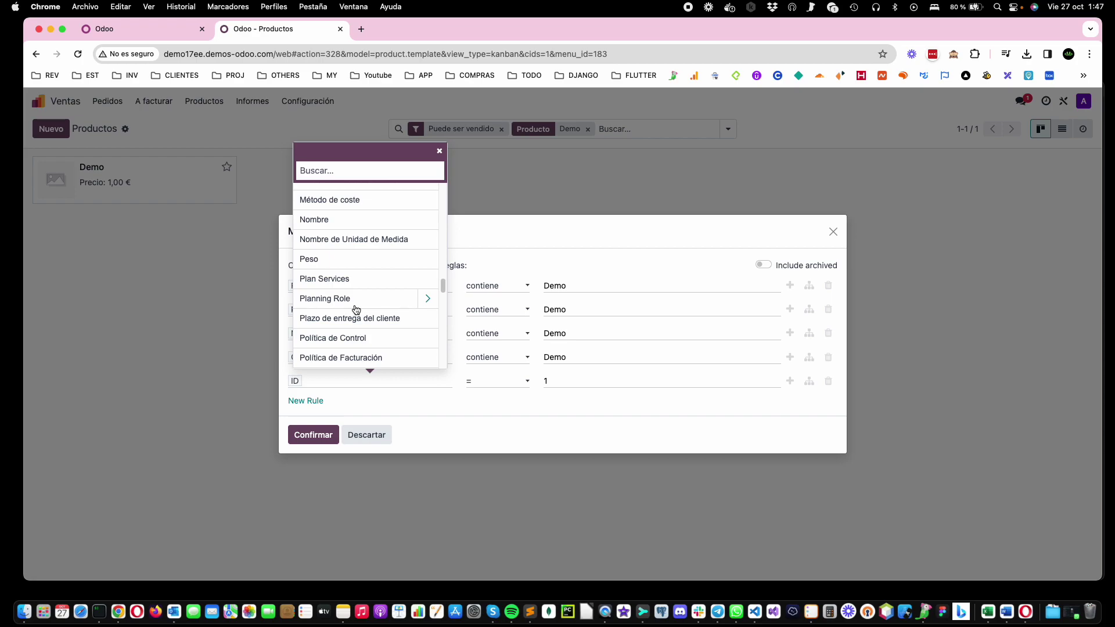
scroll(377, 302, "down", 1)
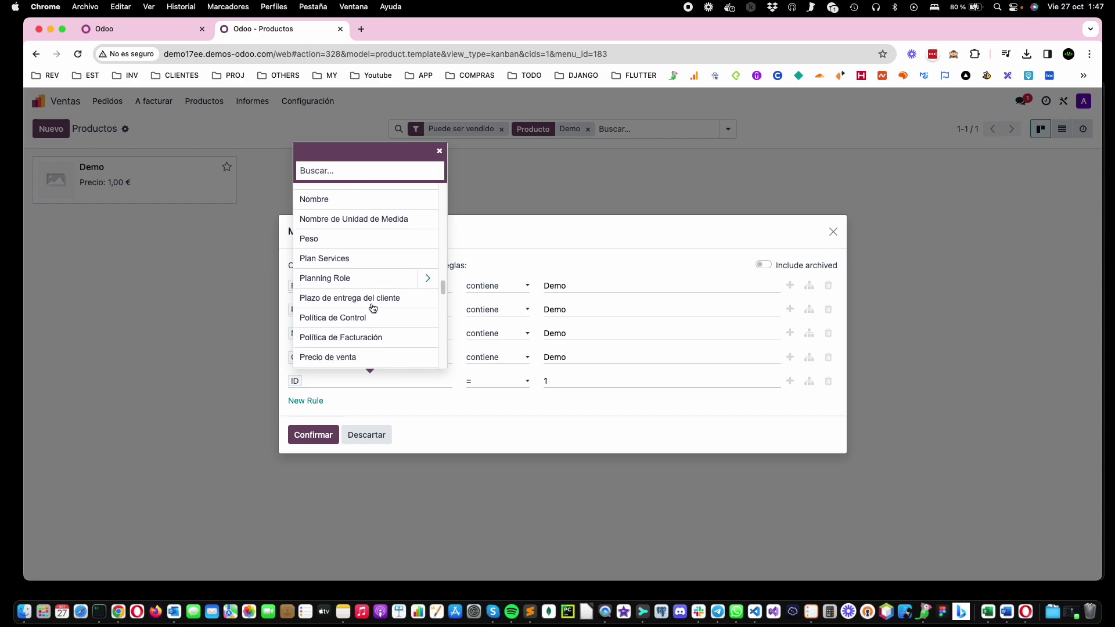
scroll(375, 310, "up", 20)
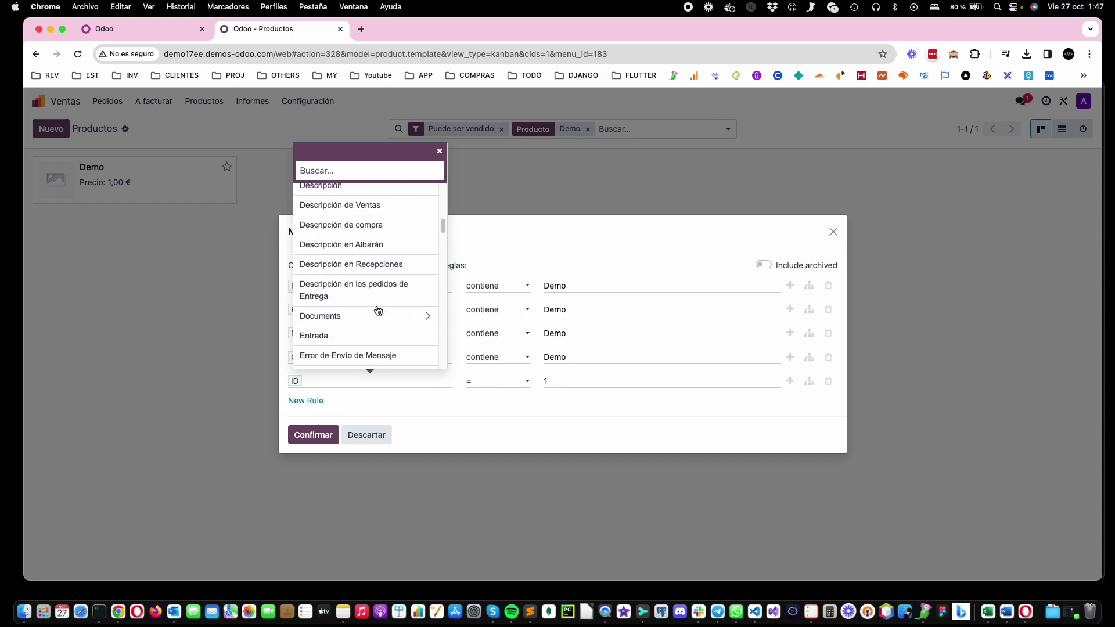
scroll(378, 310, "up", 1)
scroll(378, 310, "up", 8)
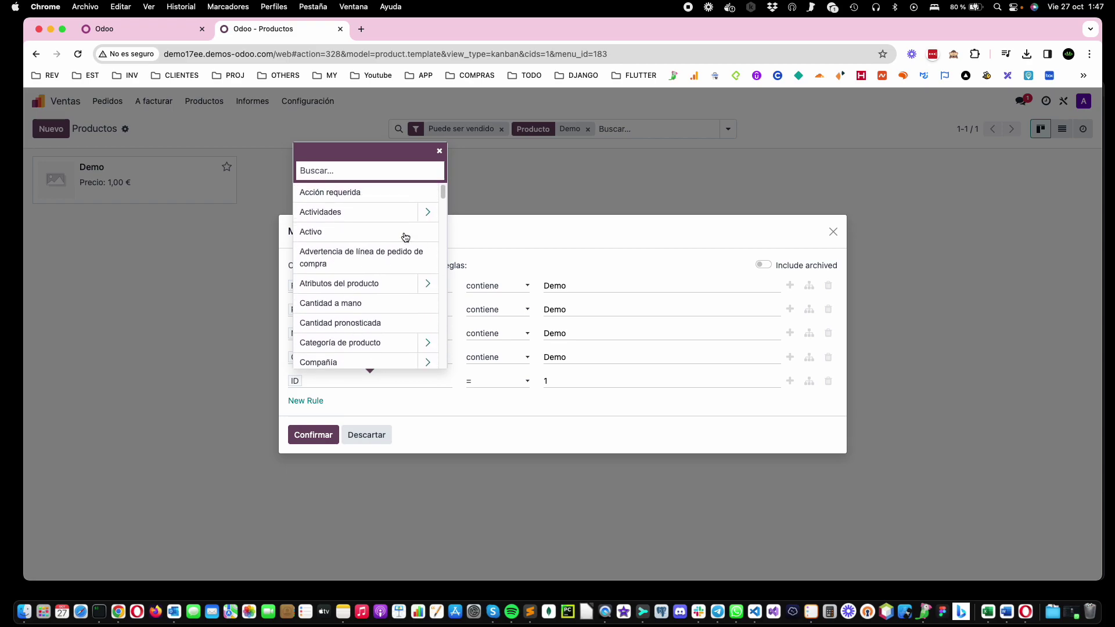
scroll(369, 348, "down", 5)
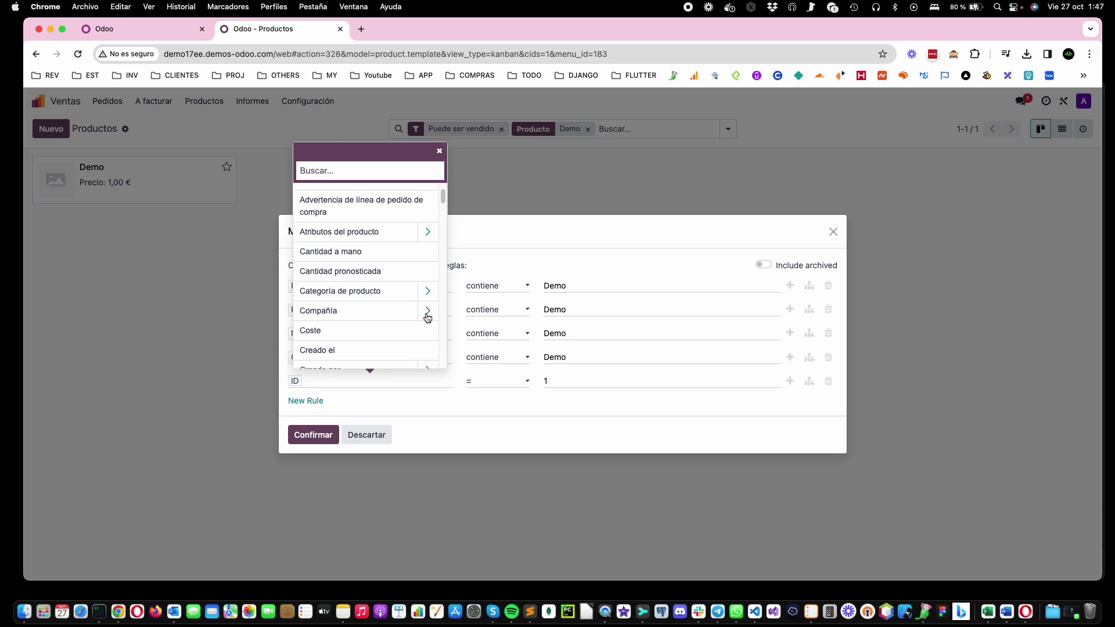
Set the new rule to Categoría de producto > Nombre contiene "D", and discard the condition changes.
left_click(430, 293)
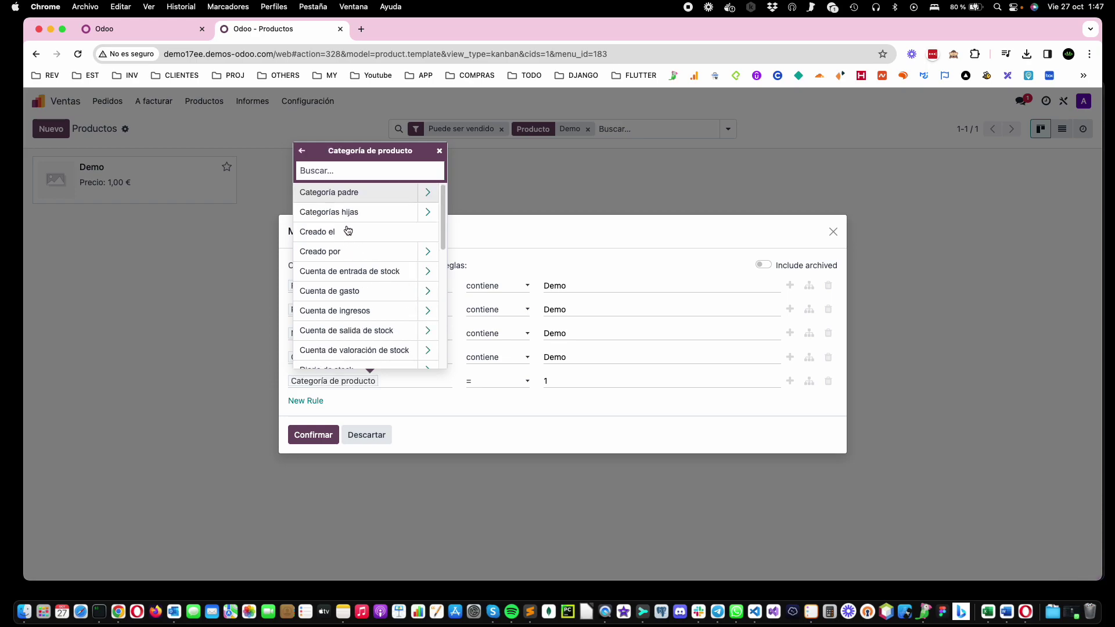
scroll(354, 266, "down", 5)
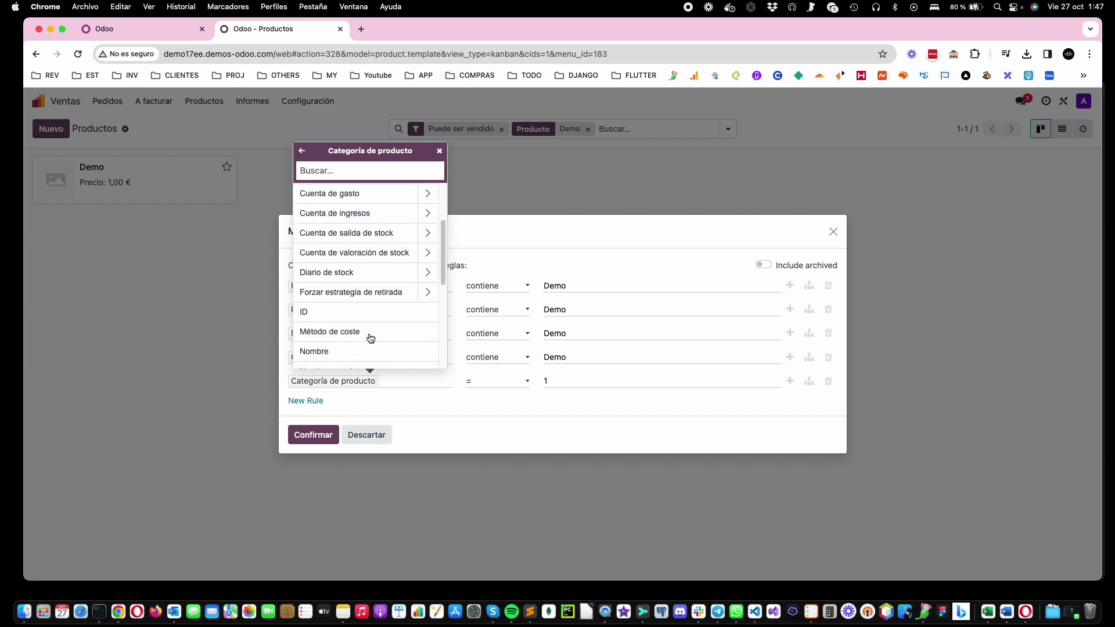
left_click(348, 352)
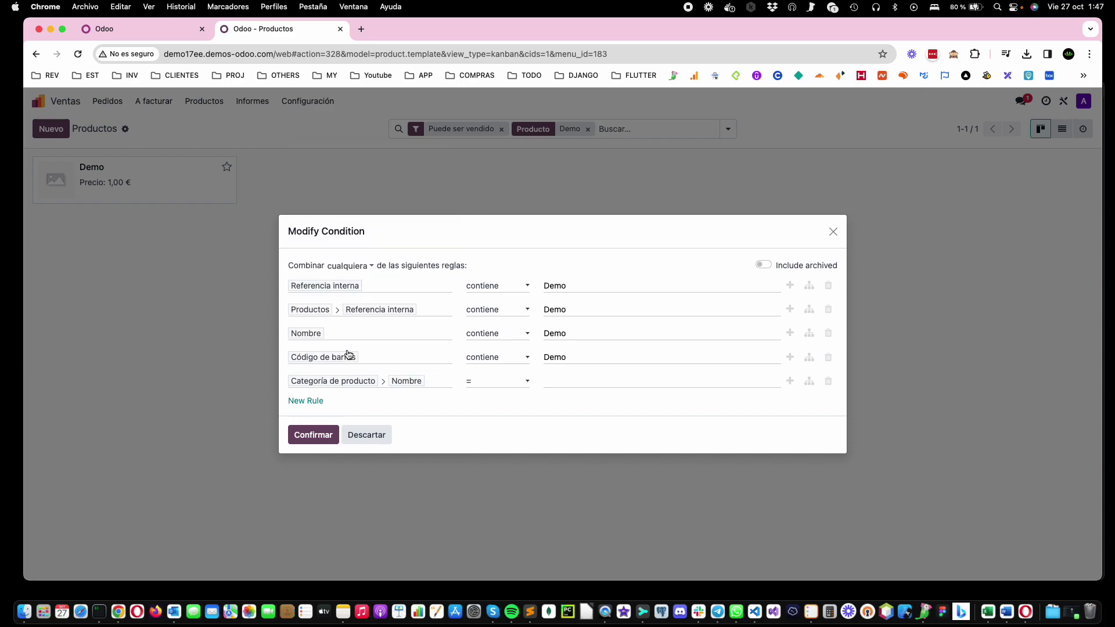
left_click(484, 383)
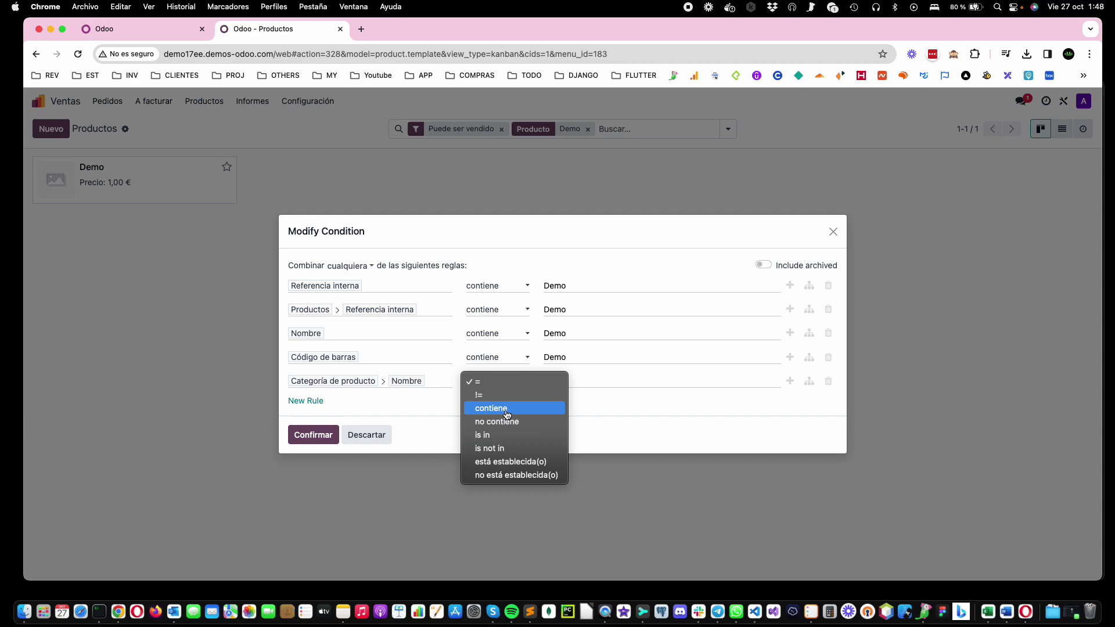
left_click(506, 408)
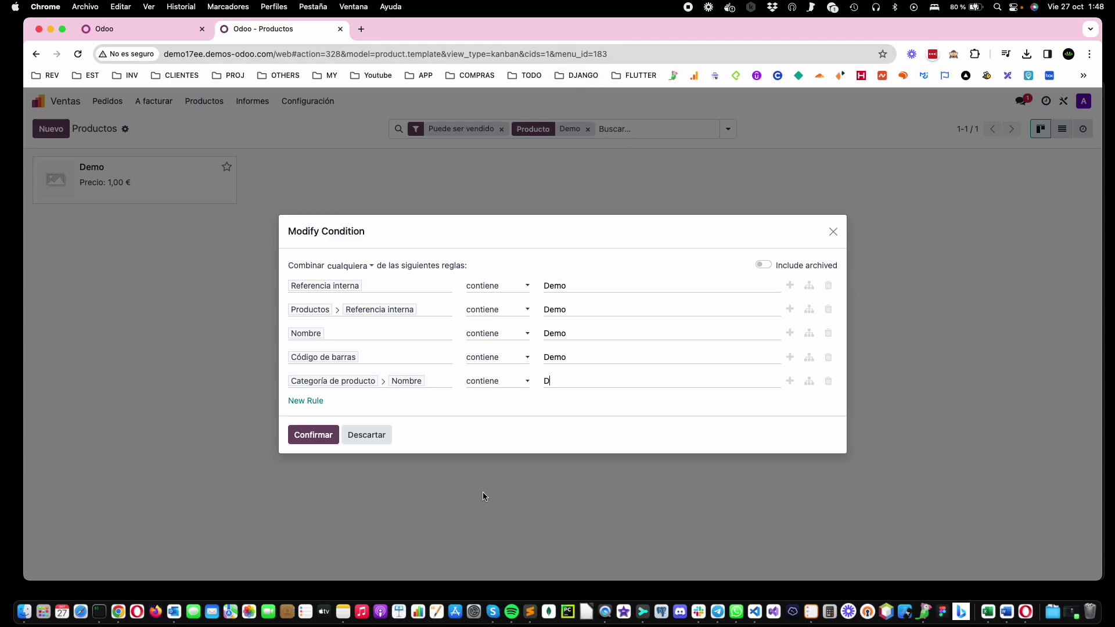
key("Escape")
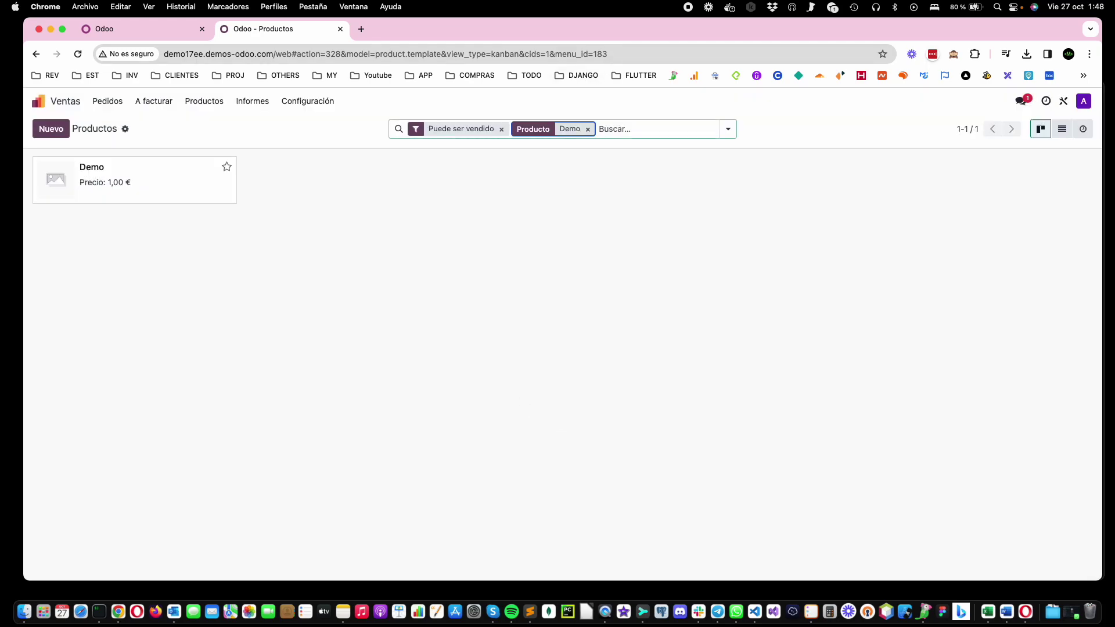
Show the app home screen and return to the filtered product list.
left_click(41, 103)
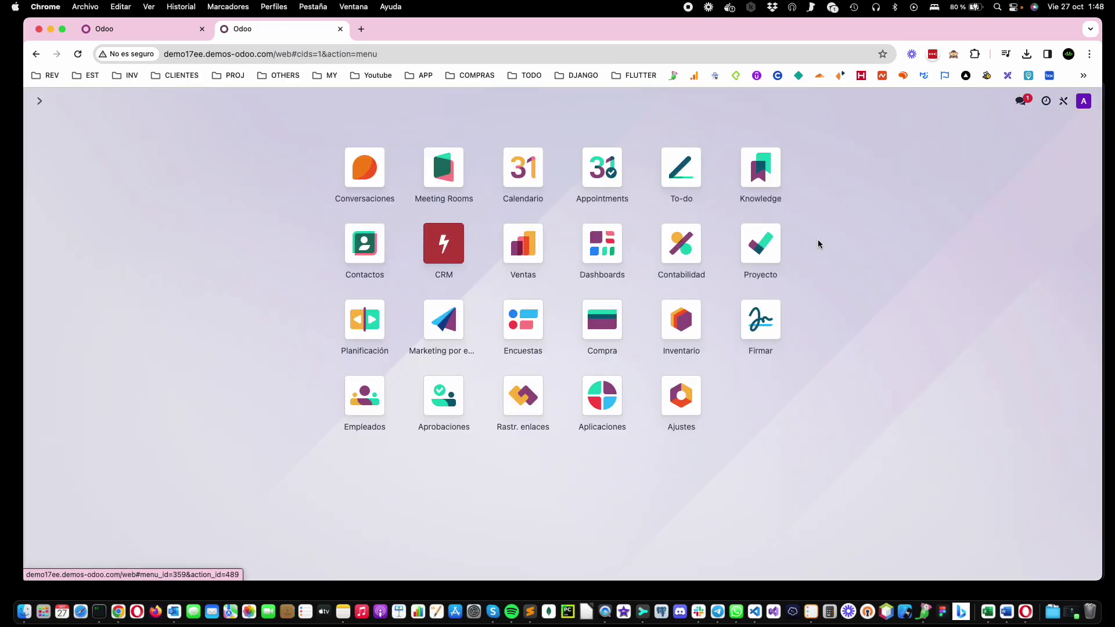
left_click(39, 106)
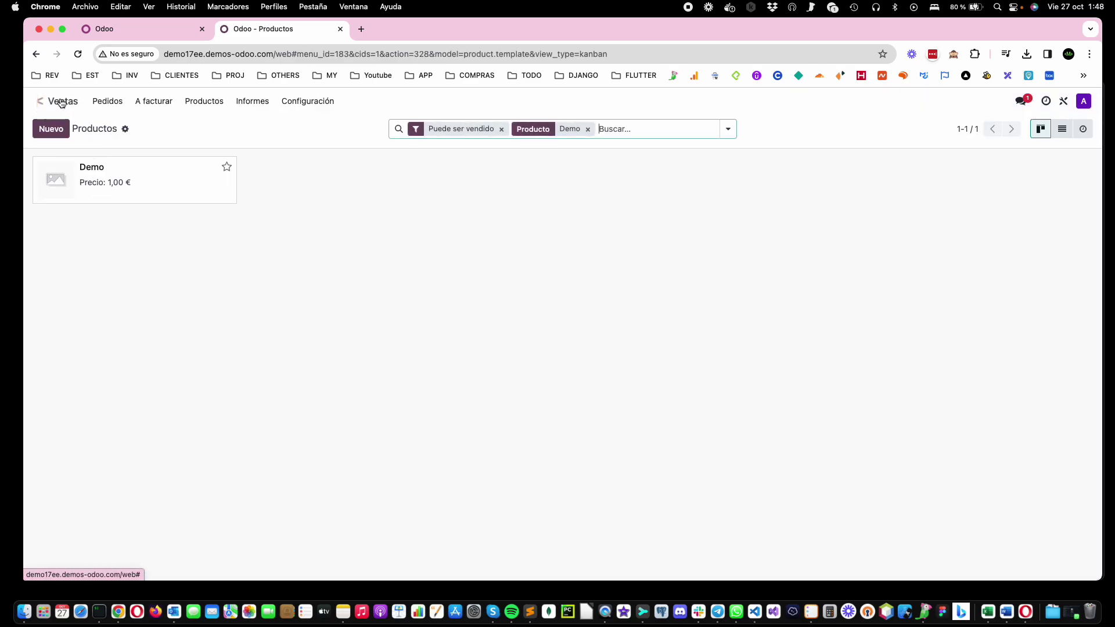
Return to the app home screen and switch the interface to dark mode.
left_click(39, 104)
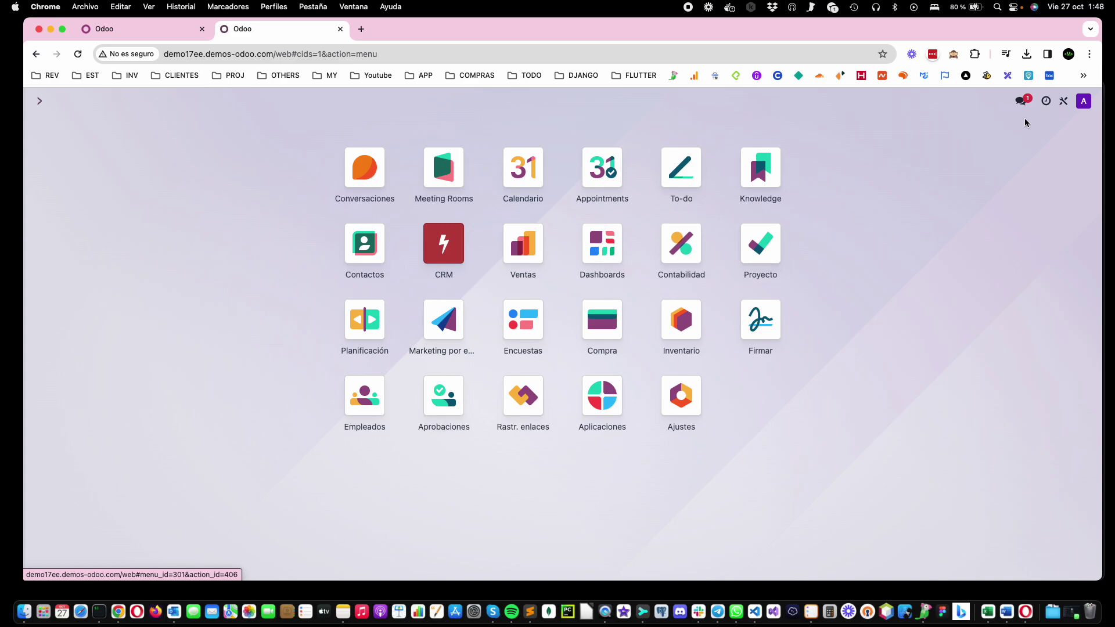
left_click(1084, 103)
left_click(1081, 171)
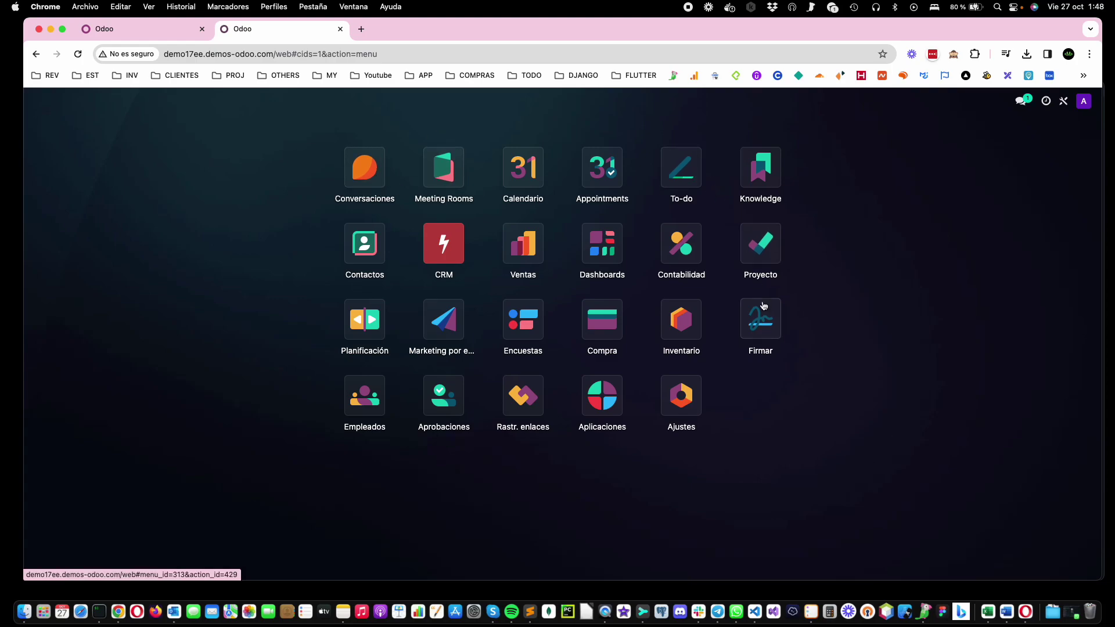
Create a new quotation in Ventas for a new customer "AA" and save it manually.
left_click(523, 244)
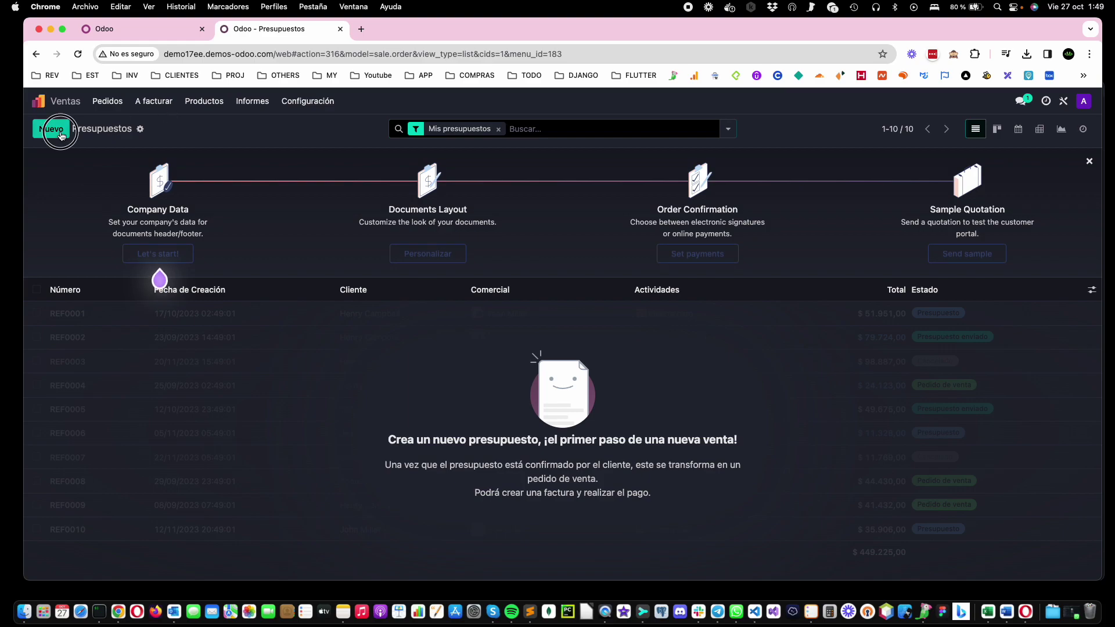
left_click(61, 135)
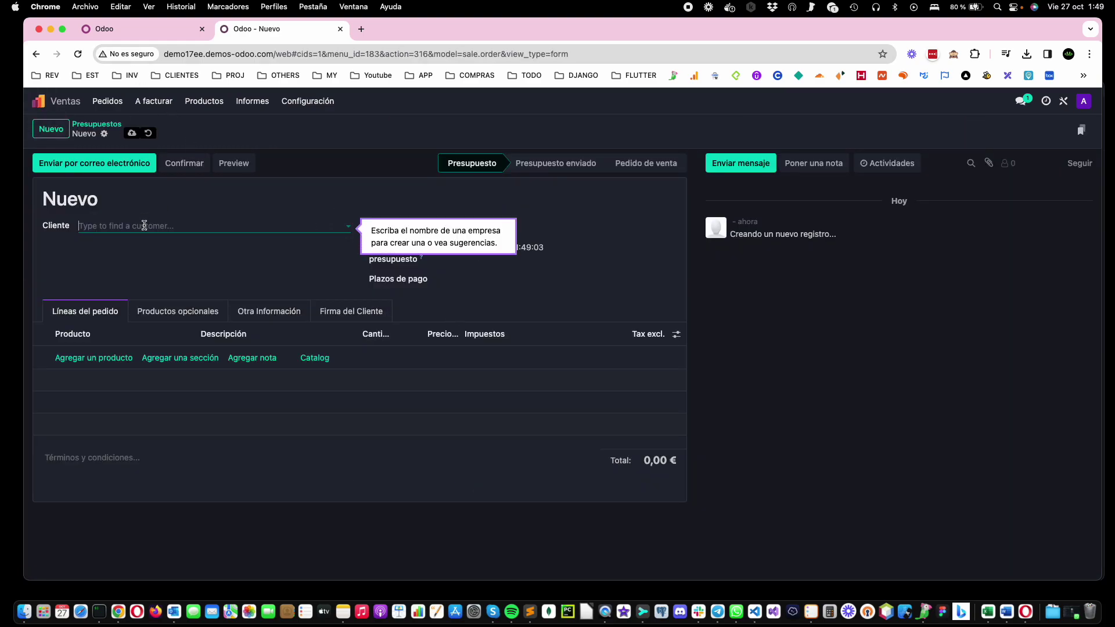
type("AA")
left_click(142, 246)
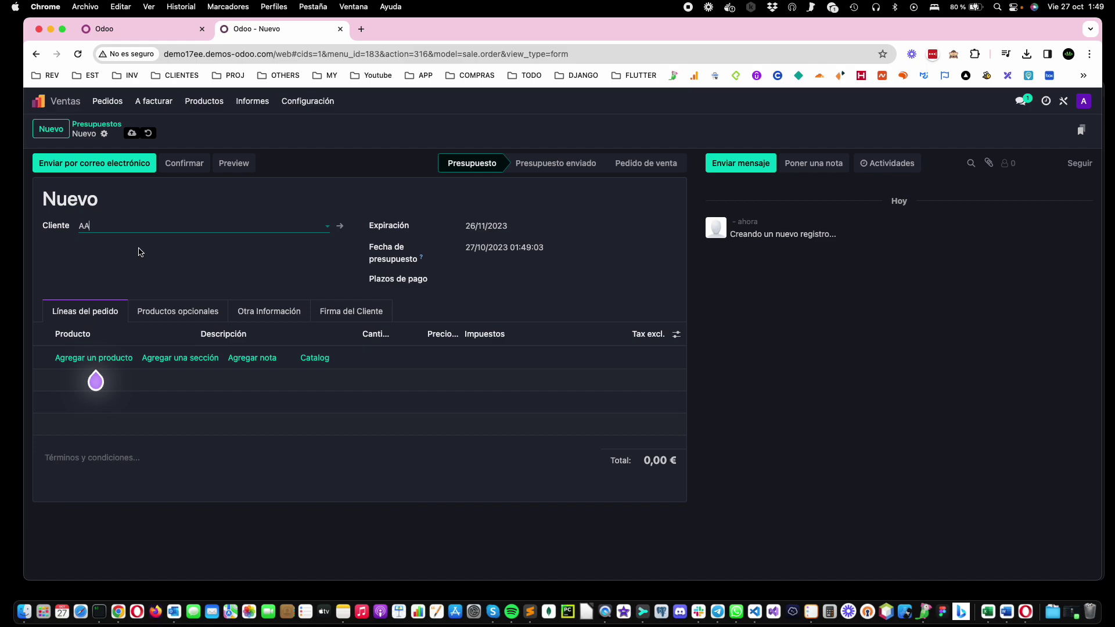
left_click(132, 134)
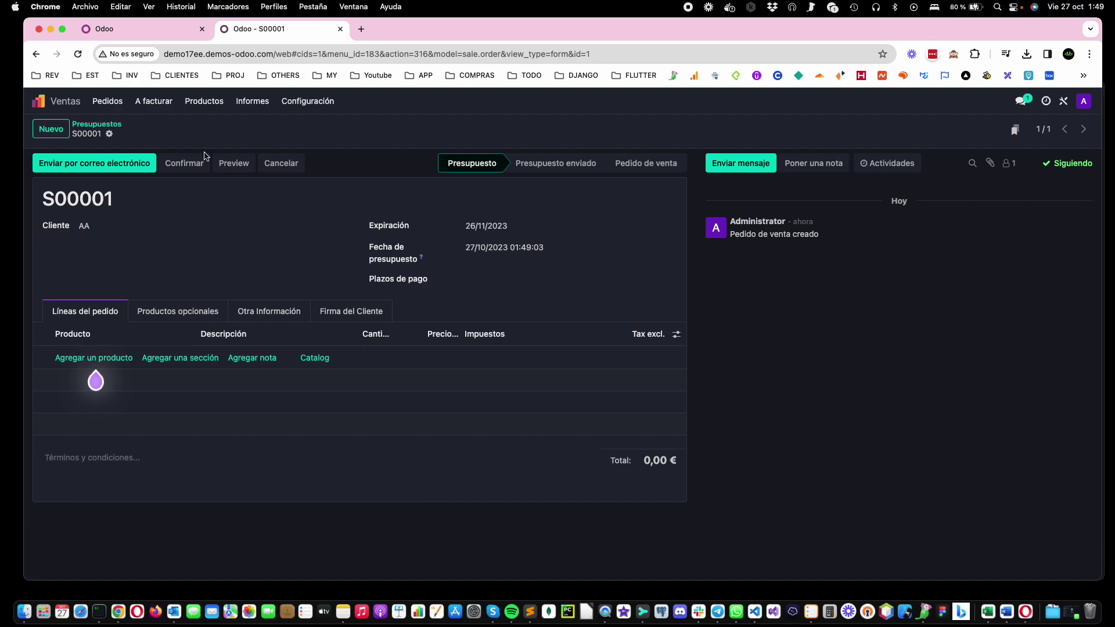
Leave the quotation for the app home screen and switch to the demo.bim20.com database.
left_click(38, 101)
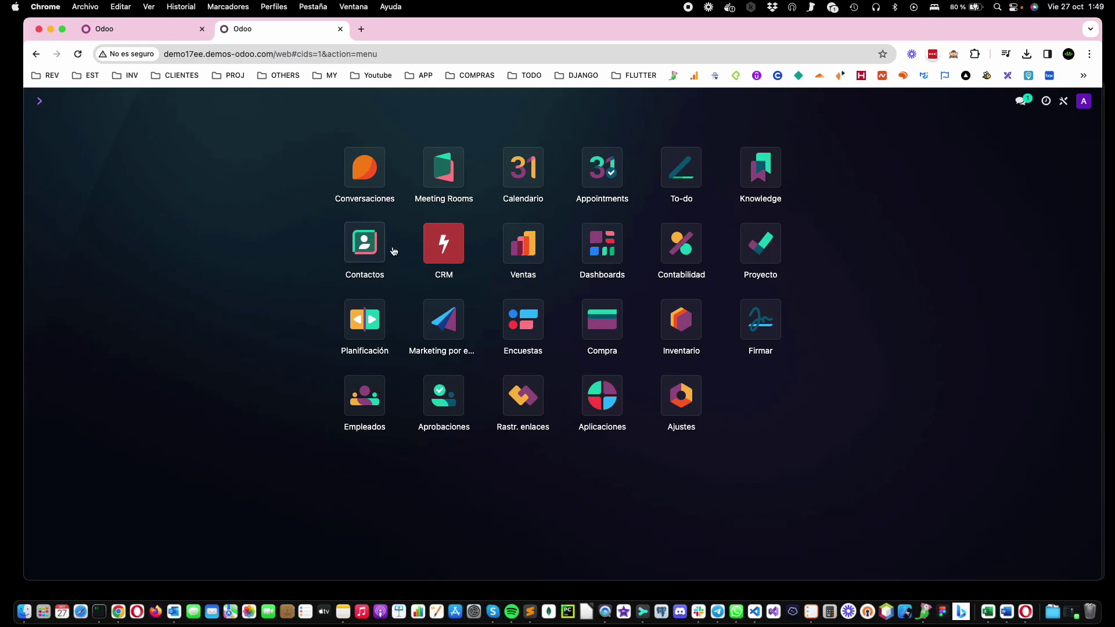
left_click(153, 29)
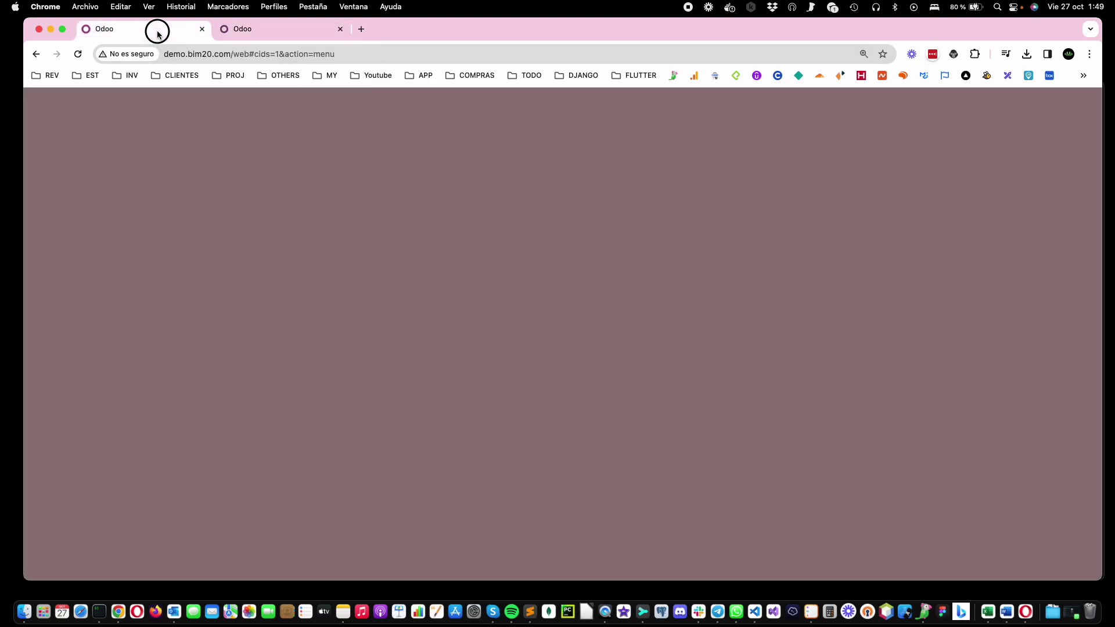